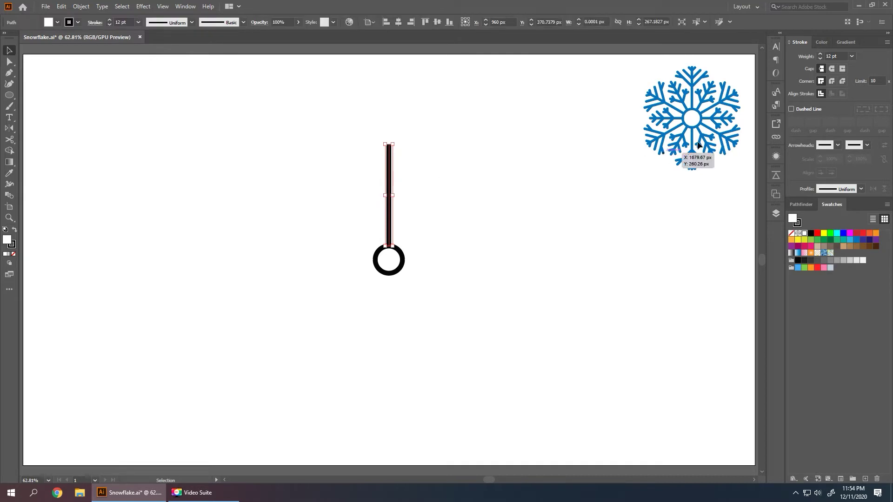
Step: Draw two parallel diagonal branches with the Pen tool, rising to the right from the upper part of the vertical stem
{"action": "left_click", "coordinate": [619, 119]}
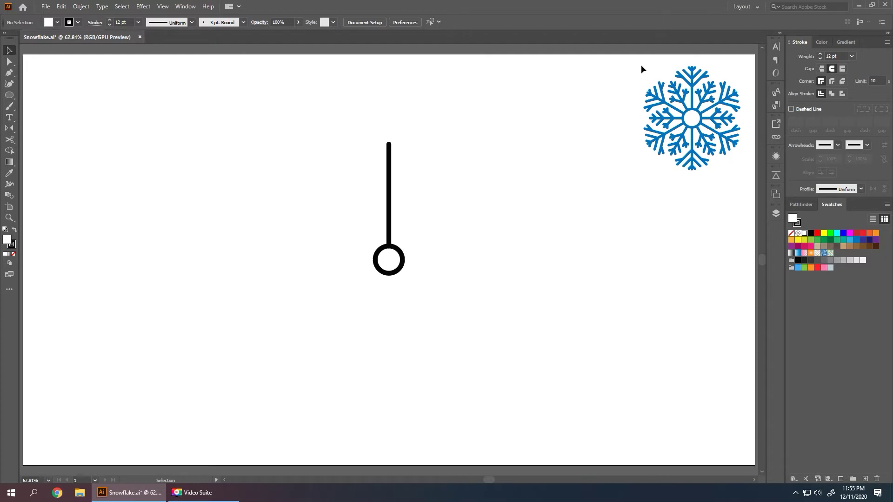
{"action": "key", "text": "p"}
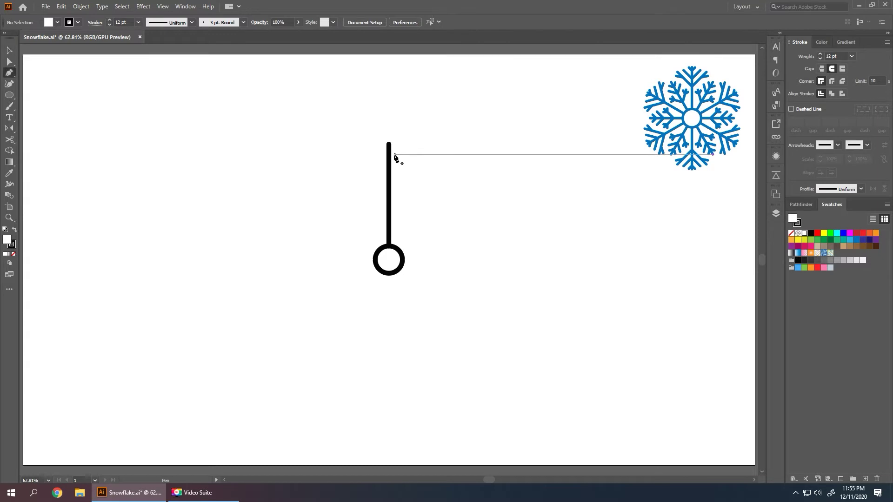
{"action": "left_click", "coordinate": [388, 153]}
{"action": "left_click", "coordinate": [398, 143]}
{"action": "left_click", "coordinate": [394, 172], "text": "ctrl"}
{"action": "left_click", "coordinate": [388, 167]}
{"action": "left_click", "coordinate": [411, 145]}
{"action": "left_click", "coordinate": [414, 175], "text": "ctrl"}
Step: Draw a third, longer diagonal branch lower on the stem and add a short side twig near its outer end
{"action": "left_click", "coordinate": [389, 182]}
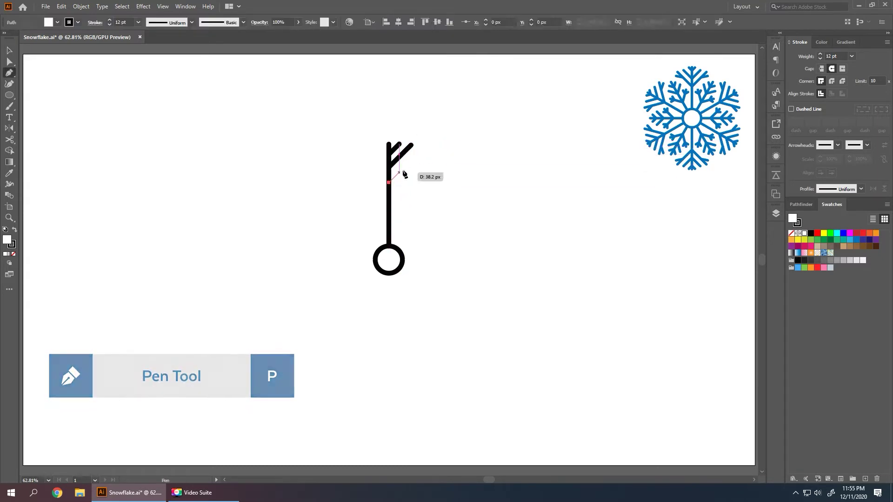
{"action": "left_click", "coordinate": [421, 151]}
{"action": "left_click", "coordinate": [422, 170], "text": "ctrl"}
{"action": "left_click", "coordinate": [410, 162]}
{"action": "left_click", "coordinate": [423, 157]}
{"action": "left_click", "coordinate": [437, 163], "text": "ctrl"}
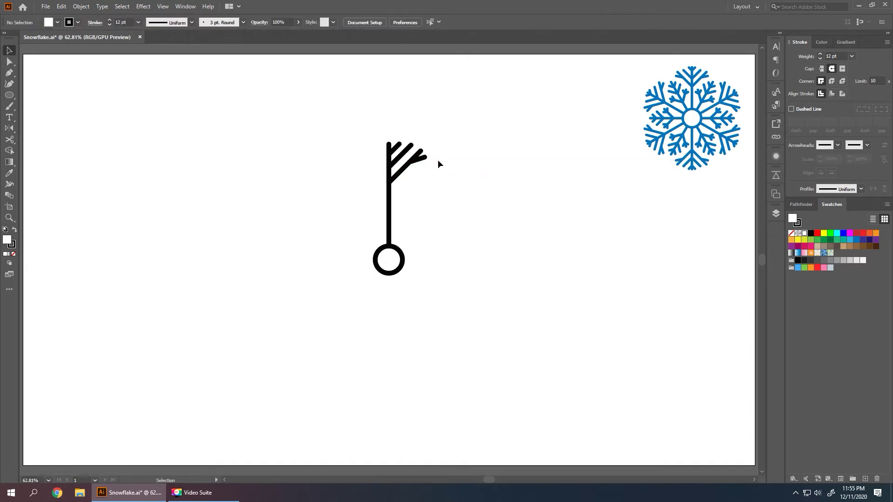
Step: Reflect a copy of the right-hand branches across the stem so the same branches stand on its left side
{"action": "mouse_move", "coordinate": [438, 186]}
{"action": "left_mouse_down"}
{"action": "mouse_move", "coordinate": [425, 145]}
{"action": "mouse_move", "coordinate": [395, 119]}
{"action": "left_mouse_up"}
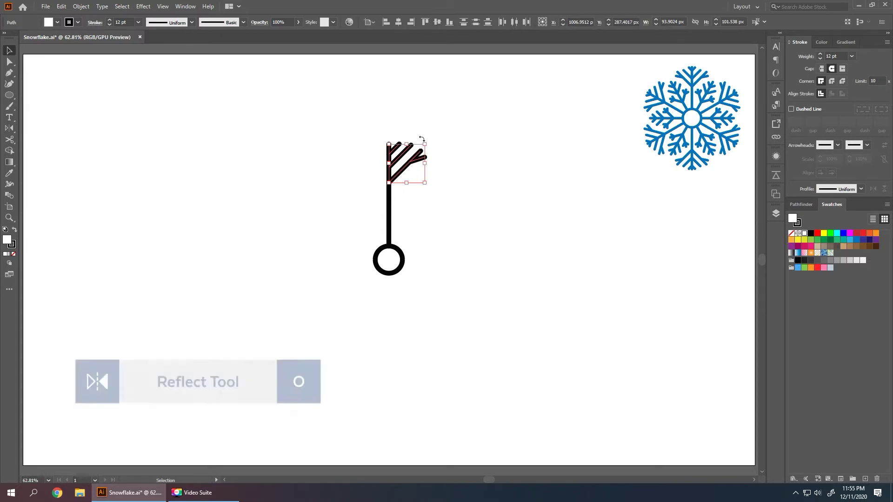
{"action": "key", "text": "o"}
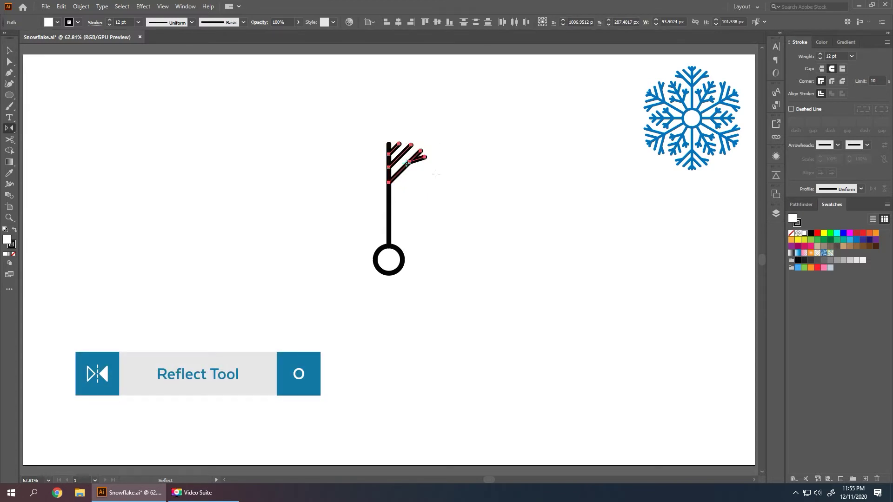
{"action": "left_click", "coordinate": [389, 200]}
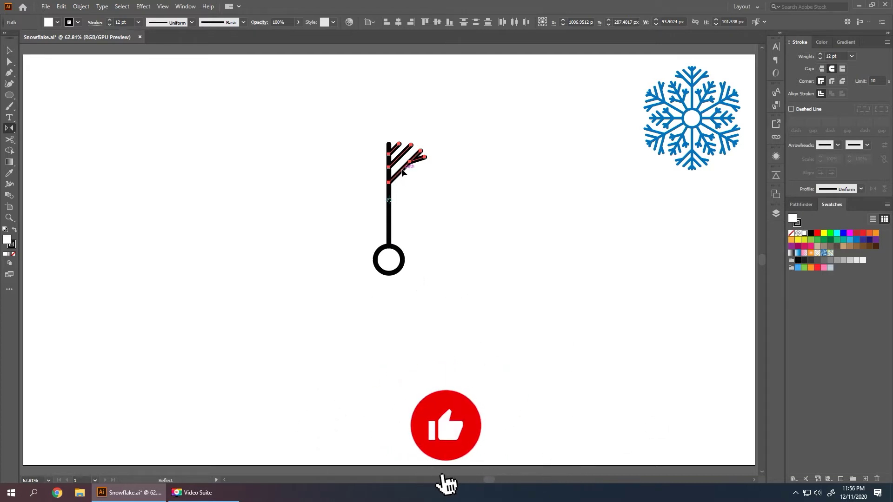
{"action": "left_click_drag", "start_coordinate": [403, 173], "coordinate": [362, 168]}
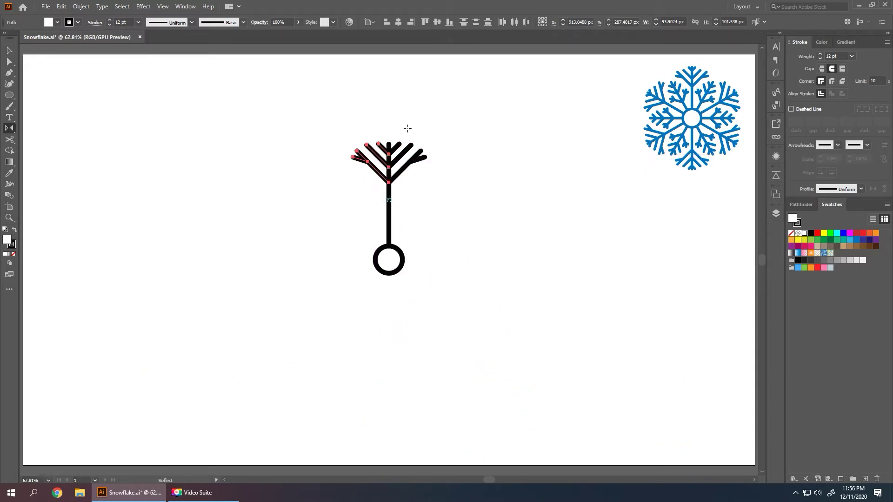
{"action": "key", "text": "v"}
{"action": "left_click", "coordinate": [428, 127]}
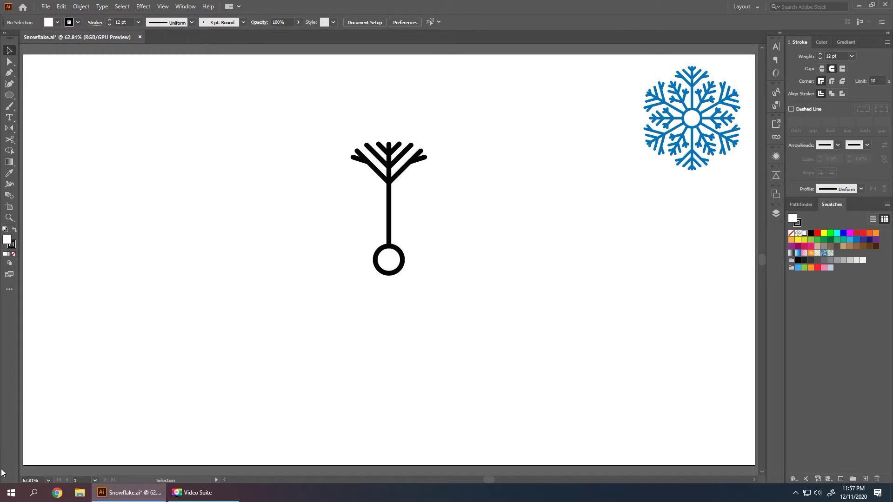
Step: Switch to the Windows Calculator, work out 360 ÷ 6 for the arm angle, and close it
{"action": "left_click", "coordinate": [9, 491]}
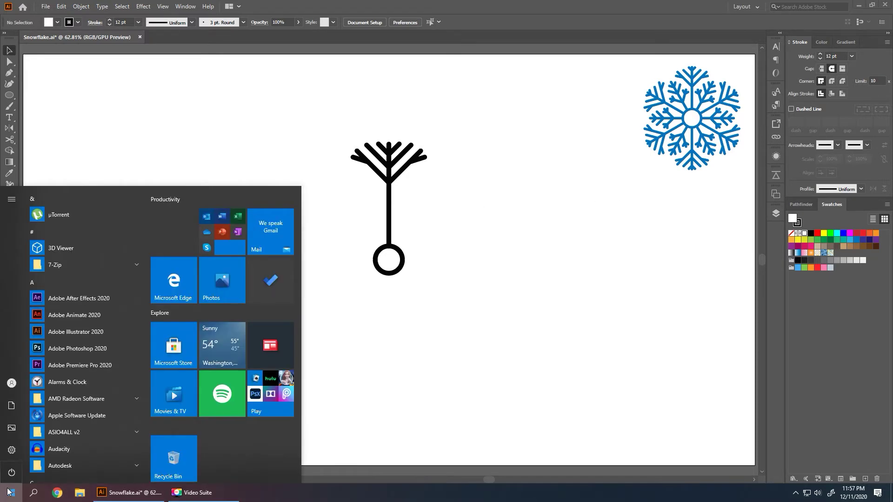
{"action": "type", "text": "cal"}
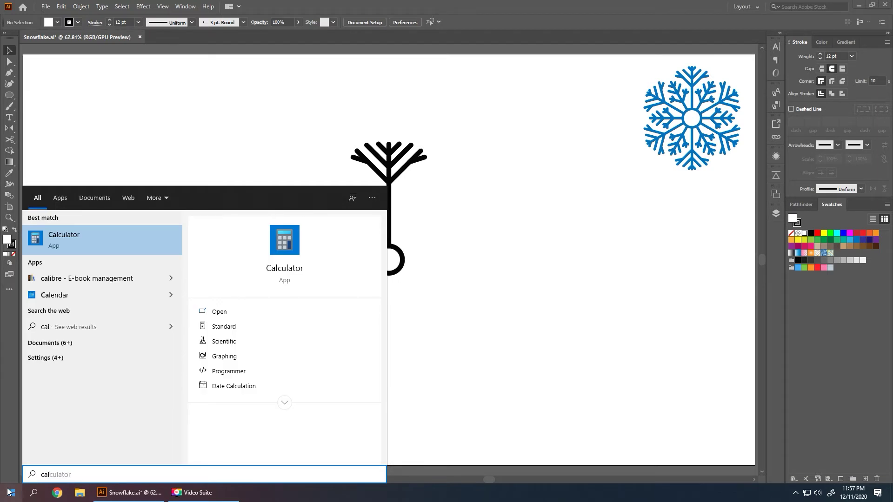
{"action": "left_click", "coordinate": [99, 230]}
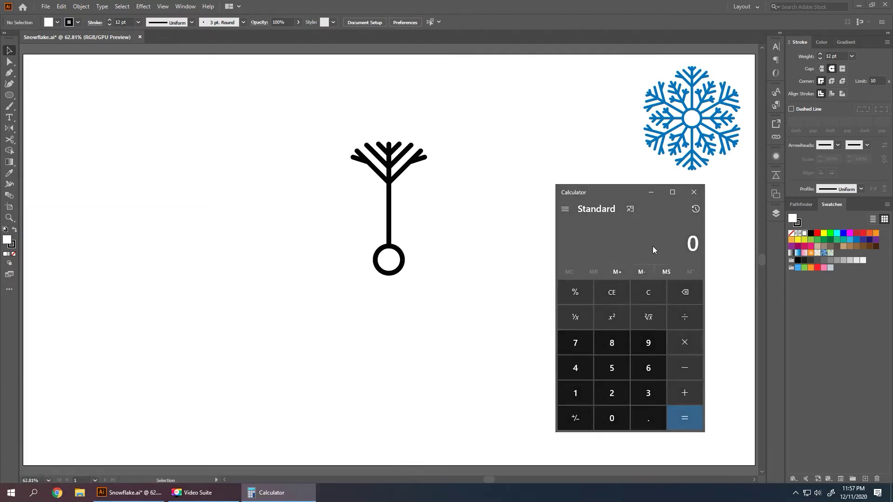
{"action": "type", "text": "360"}
{"action": "left_click", "coordinate": [679, 320]}
{"action": "left_click", "coordinate": [653, 369]}
{"action": "left_click", "coordinate": [701, 417]}
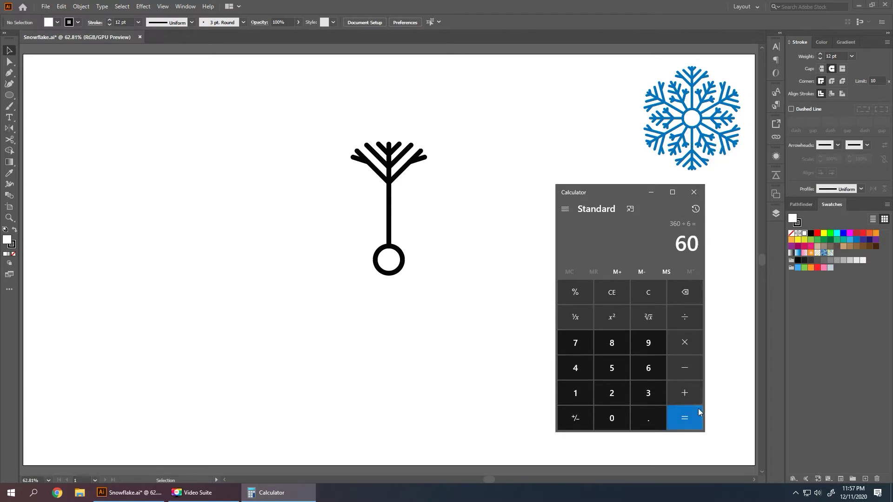
{"action": "left_click", "coordinate": [693, 193]}
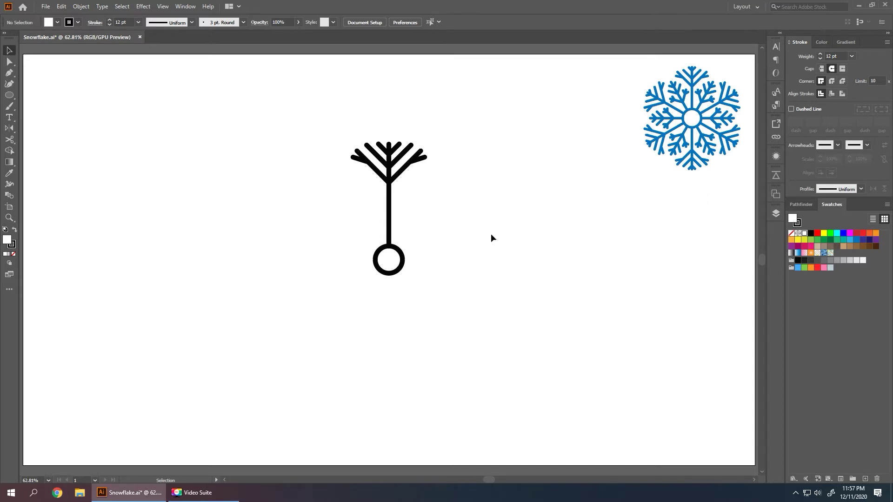
Step: Rotate a copy of the stem and its branches by 60° around the centre of the circle
{"action": "left_click_drag", "start_coordinate": [455, 106], "coordinate": [327, 213]}
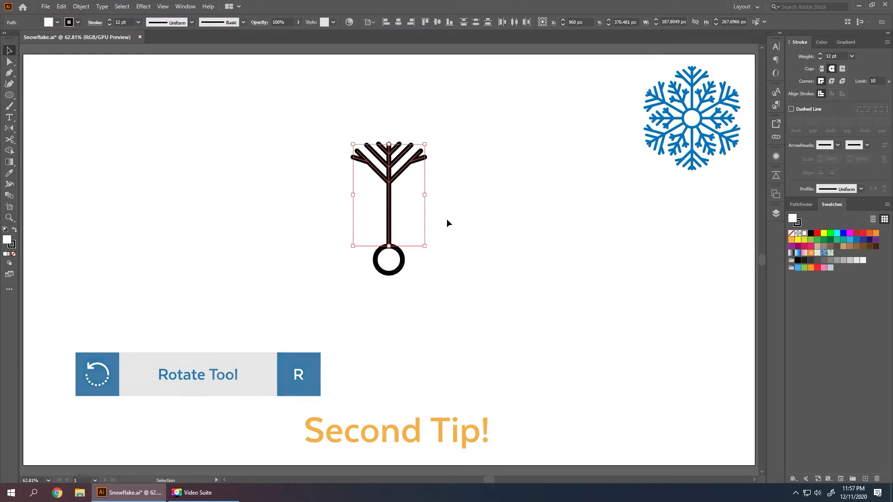
{"action": "key", "text": "r"}
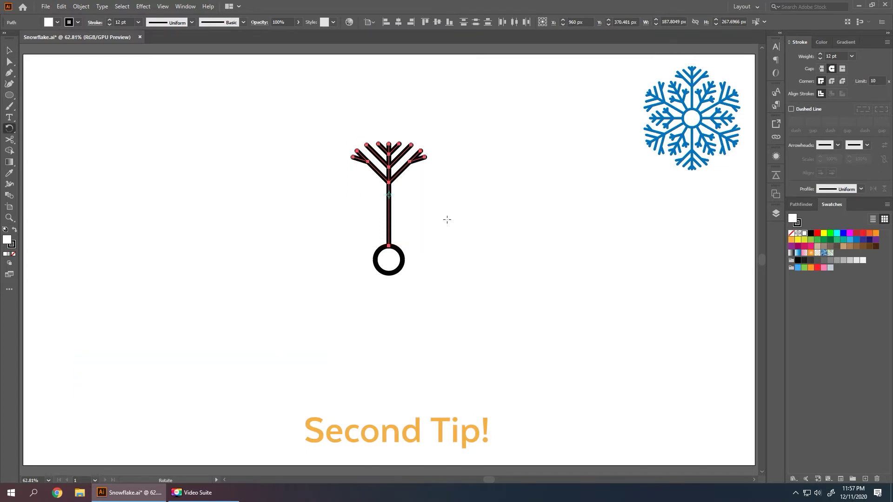
{"action": "left_click", "coordinate": [388, 261], "text": "alt"}
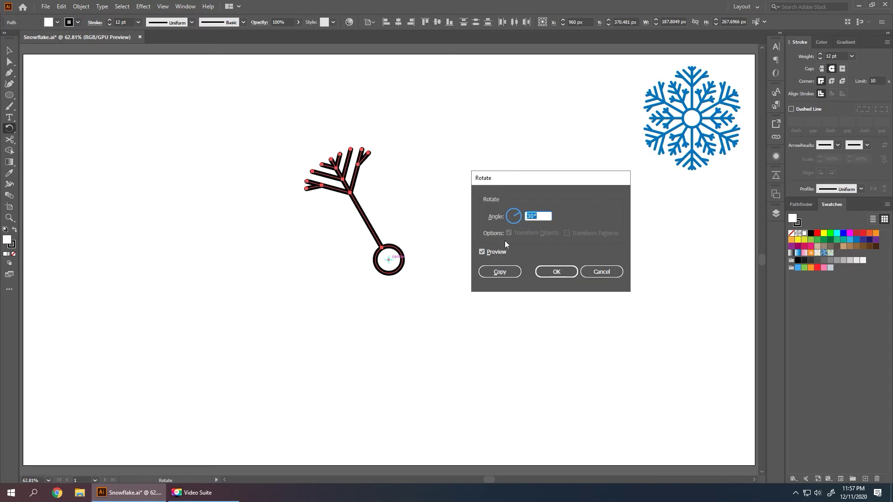
{"action": "left_click_drag", "start_coordinate": [541, 181], "coordinate": [558, 193]}
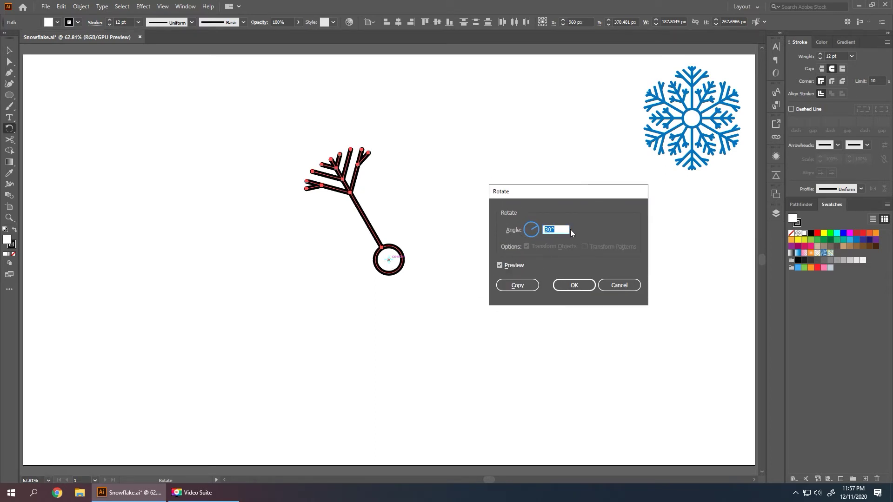
{"action": "type", "text": "60"}
{"action": "left_click", "coordinate": [529, 286]}
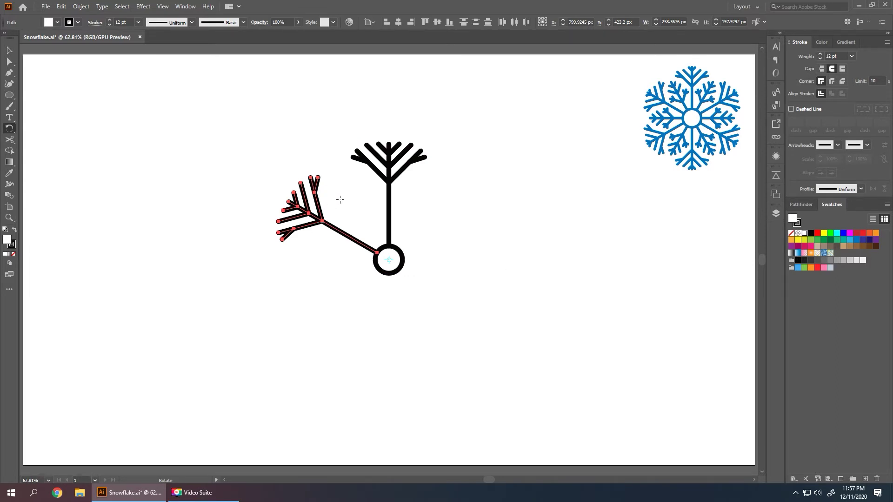
Step: Repeat the 60° rotated copy four times to complete six arms around the circle, and deselect the artwork
{"action": "key", "text": "ctrl+d"}
{"action": "key", "text": "ctrl+d"}
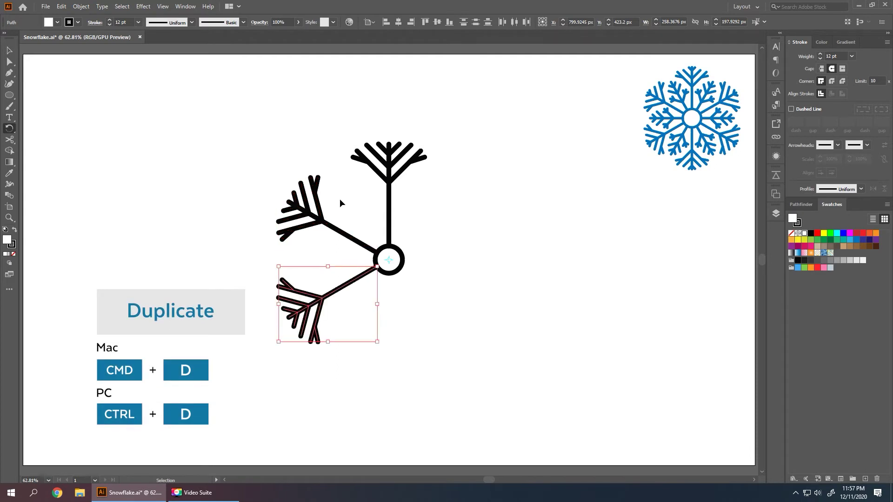
{"action": "key", "text": "ctrl+d"}
{"action": "key", "text": "ctrl+d"}
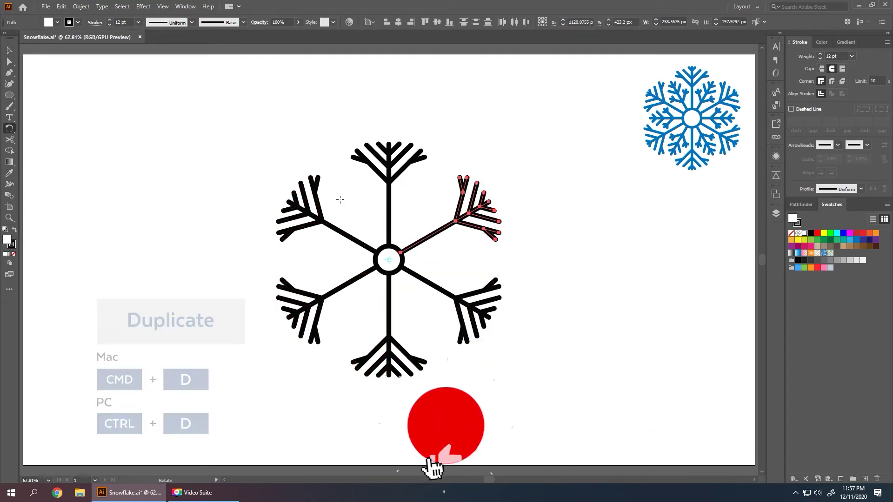
{"action": "key", "text": "v"}
{"action": "left_click", "coordinate": [556, 191]}
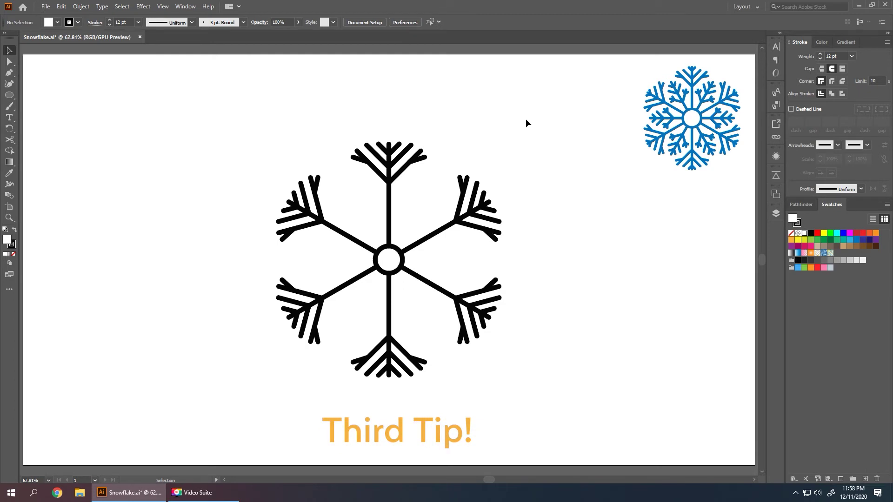
Step: Rotate the whole black snowflake by 30° around the centre of its circle
{"action": "left_click_drag", "start_coordinate": [526, 119], "coordinate": [187, 417]}
{"action": "key", "text": "r"}
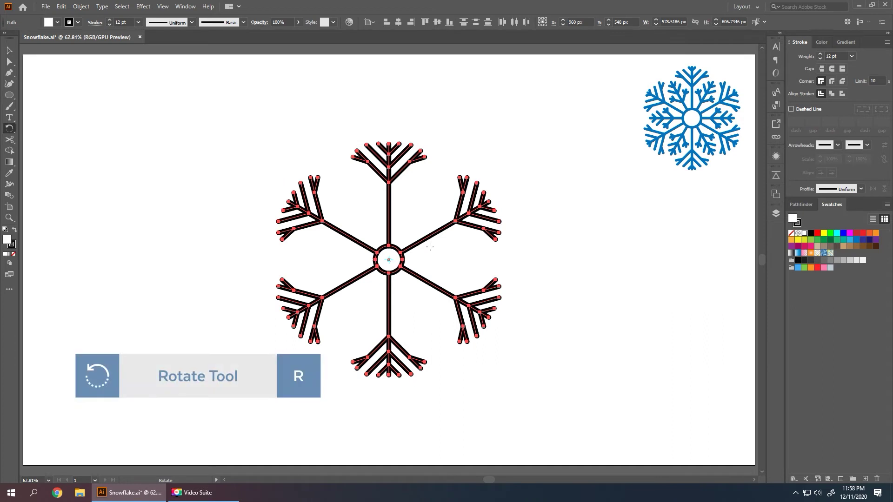
{"action": "left_click", "coordinate": [388, 259], "text": "alt"}
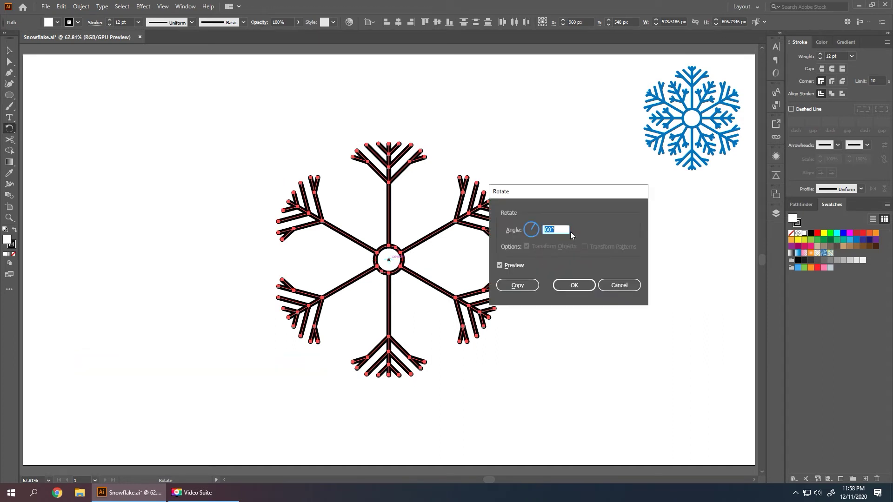
{"action": "type", "text": "30"}
{"action": "left_click", "coordinate": [583, 284]}
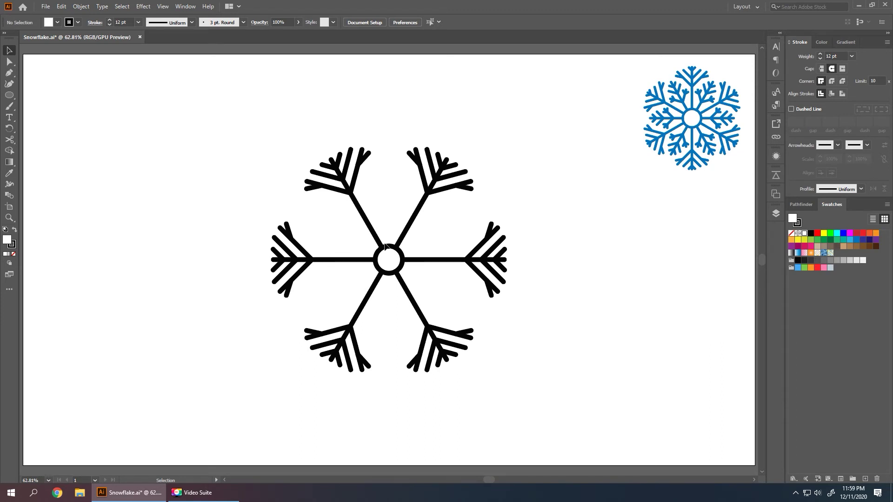
Step: Draw a vertical stem about 181 px long up from the circle, with two short diagonal branches on its right side
{"action": "key", "text": "p"}
{"action": "left_click", "coordinate": [389, 245]}
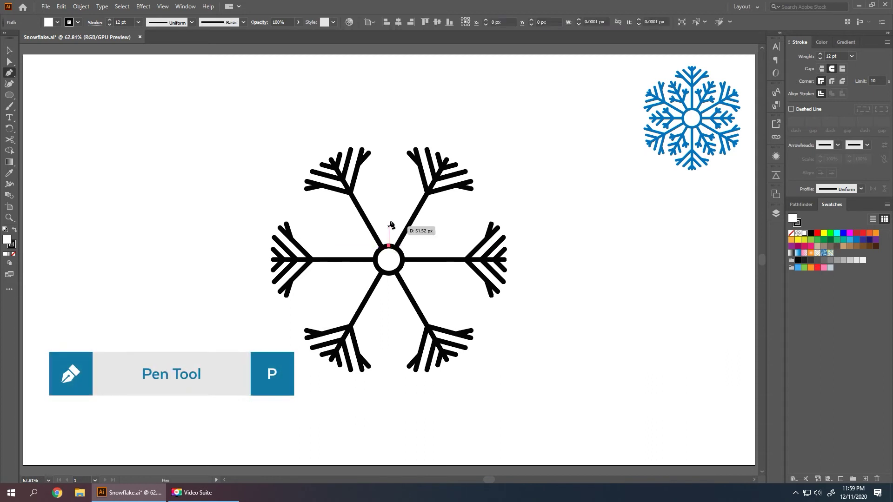
{"action": "left_click", "coordinate": [389, 177]}
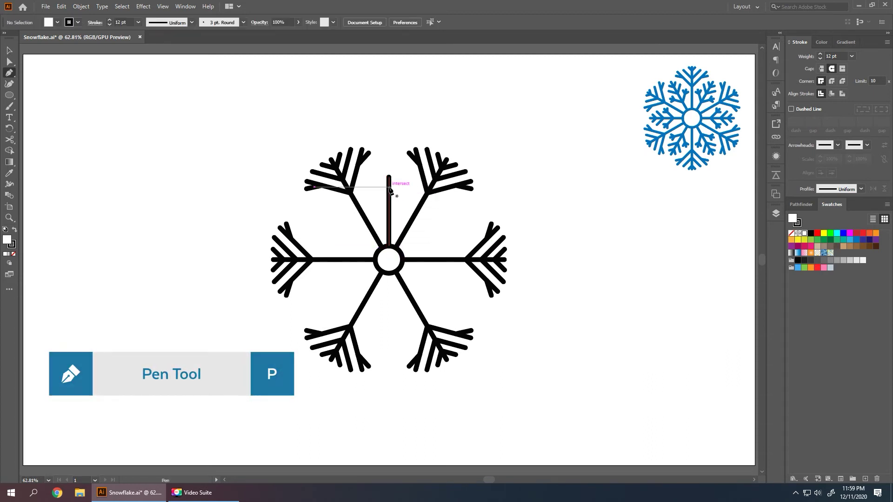
{"action": "left_click", "coordinate": [398, 178]}
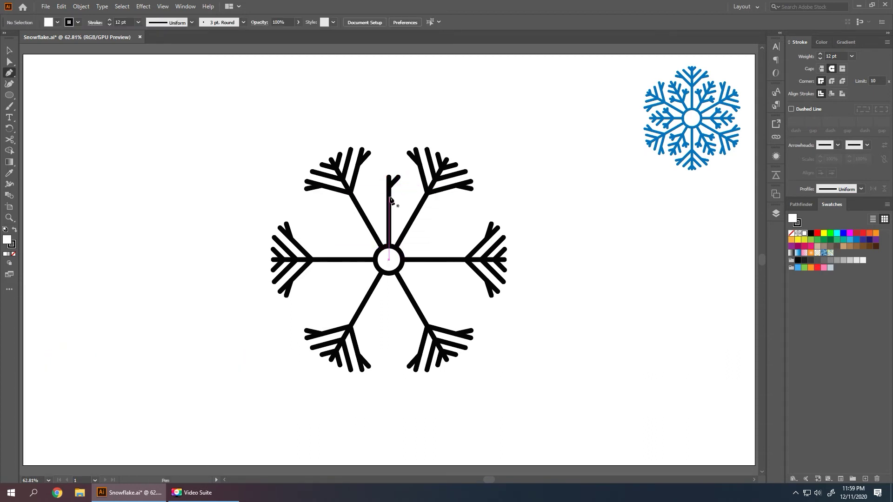
{"action": "left_click", "coordinate": [388, 196]}
{"action": "left_click", "coordinate": [407, 179]}
{"action": "left_click", "coordinate": [408, 200], "text": "ctrl"}
Step: Draw a third, longer diagonal branch below those two and fit an L-shaped twig onto it near its outer end
{"action": "left_click", "coordinate": [389, 212]}
{"action": "left_click", "coordinate": [415, 187]}
{"action": "left_click", "coordinate": [413, 203], "text": "ctrl"}
{"action": "left_click", "coordinate": [403, 188]}
{"action": "left_click", "coordinate": [403, 197]}
{"action": "left_click", "coordinate": [414, 197]}
{"action": "key", "text": "v"}
{"action": "left_click_drag", "start_coordinate": [404, 197], "coordinate": [400, 188]}
{"action": "left_click_drag", "start_coordinate": [401, 189], "coordinate": [533, 190]}
{"action": "key", "text": "ctrl+0"}
{"action": "left_click", "coordinate": [390, 135]}
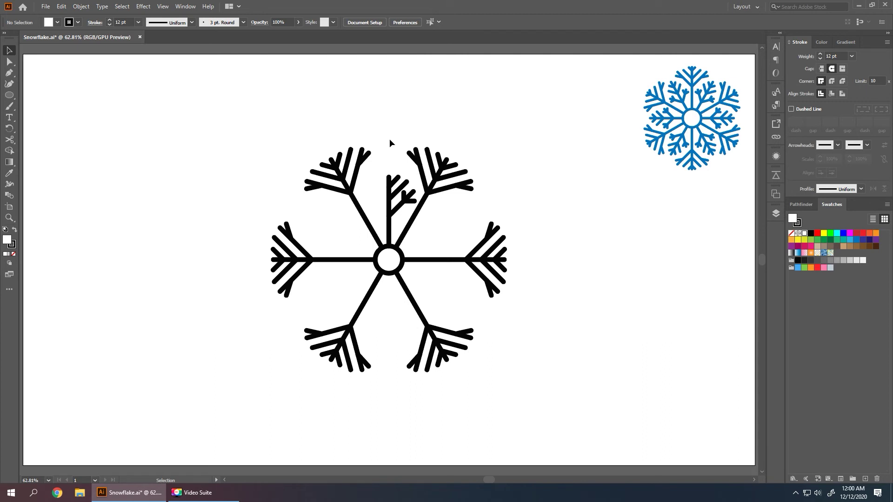
Step: Reflect a copy of the new short stem's right-hand branches across that stem to its left side
{"action": "left_click_drag", "start_coordinate": [394, 164], "coordinate": [408, 216]}
{"action": "key", "text": "o"}
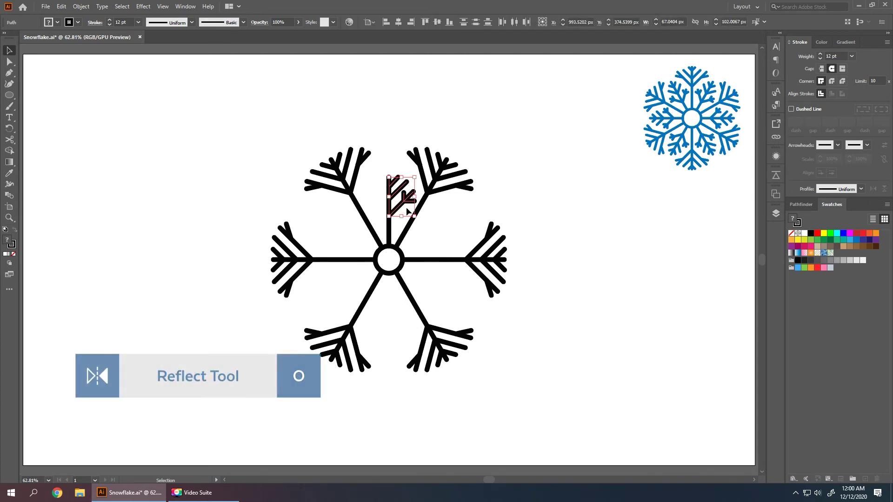
{"action": "left_click", "coordinate": [390, 227]}
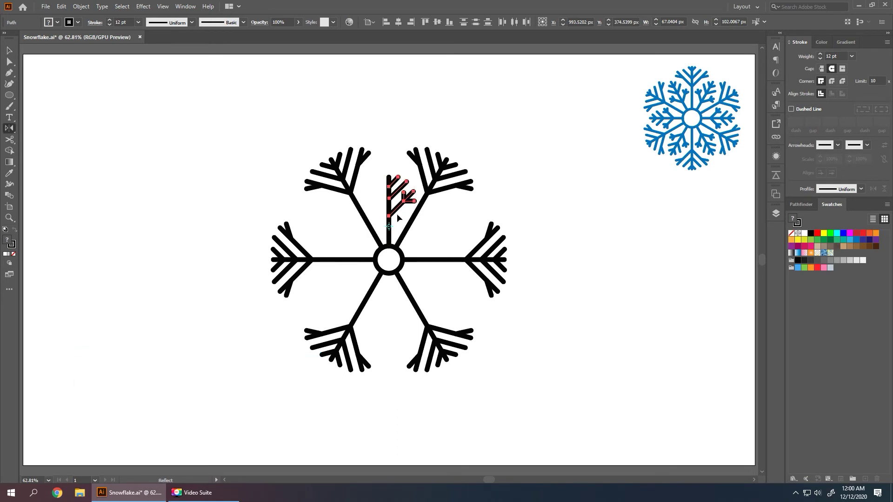
{"action": "left_click_drag", "start_coordinate": [397, 206], "coordinate": [372, 212]}
{"action": "key", "text": "v"}
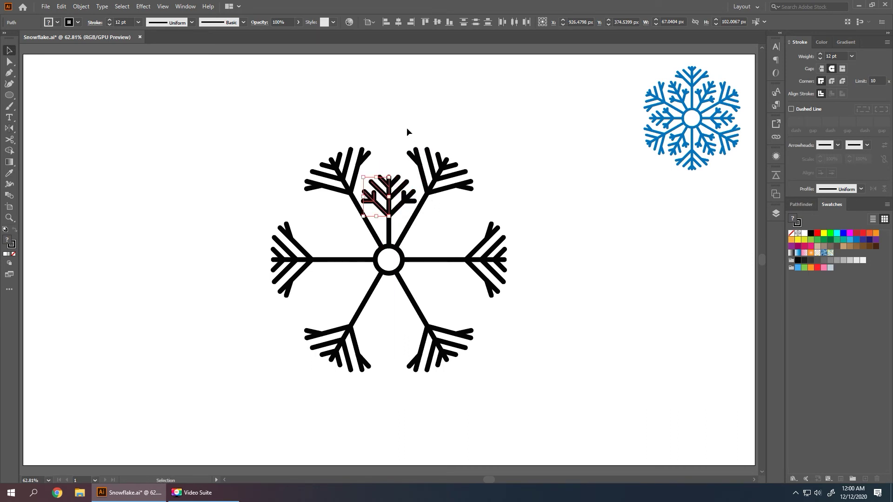
{"action": "left_click", "coordinate": [406, 129]}
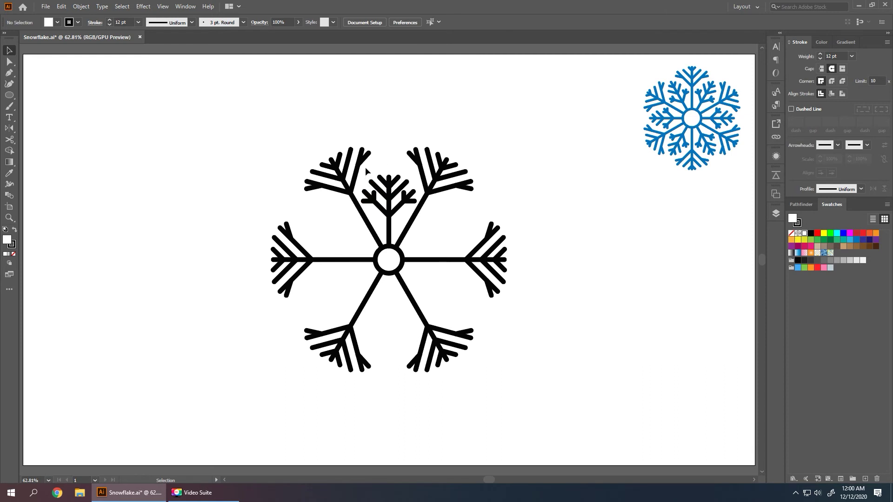
Step: Make a copy of the short inner arm rotated by 60° around the centre of the circle
{"action": "left_click_drag", "start_coordinate": [368, 171], "coordinate": [410, 220]}
{"action": "key", "text": "r"}
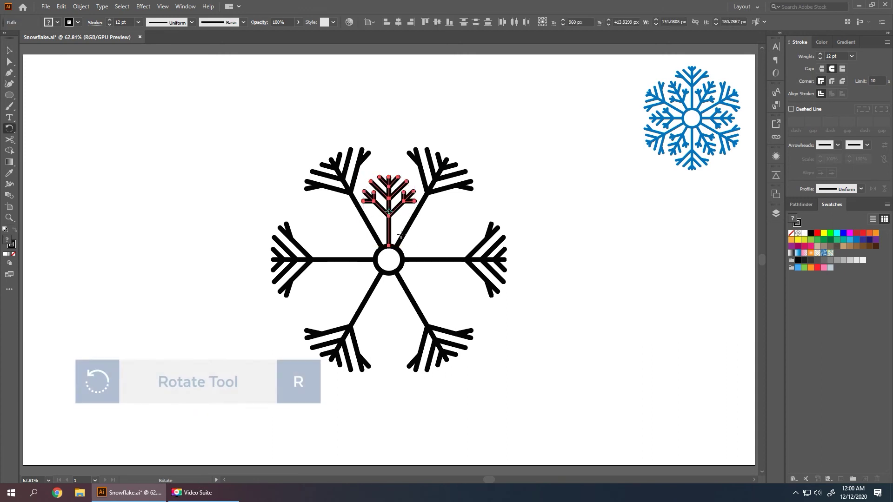
{"action": "left_click", "coordinate": [389, 259], "text": "alt"}
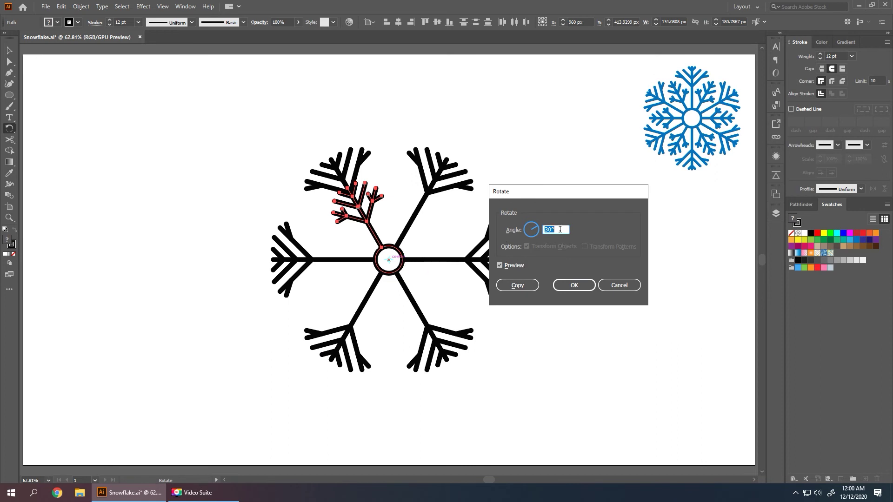
{"action": "type", "text": "60"}
{"action": "left_click", "coordinate": [534, 285]}
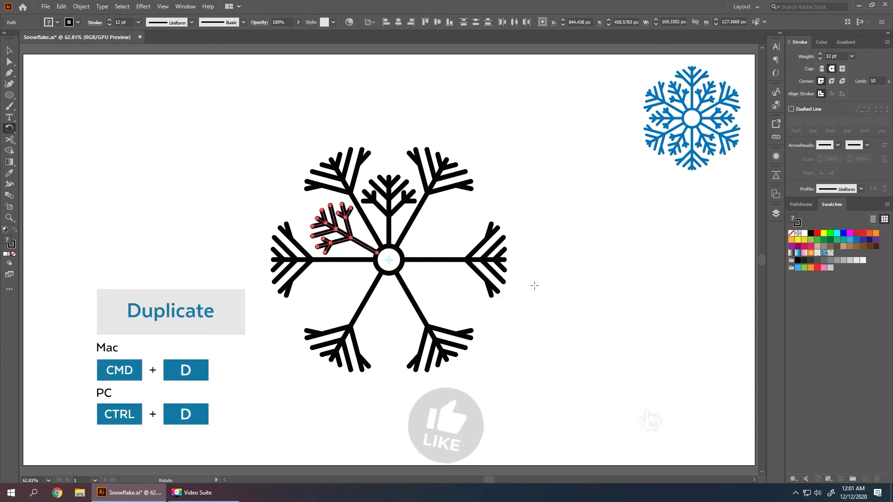
Step: Repeat the rotated copy four more times to complete a ring of six inner arms around the circle
{"action": "key", "text": "ctrl+d"}
{"action": "key", "text": "ctrl+d"}
{"action": "key", "text": "ctrl+d"}
{"action": "key", "text": "ctrl+d"}
{"action": "key", "text": "v"}
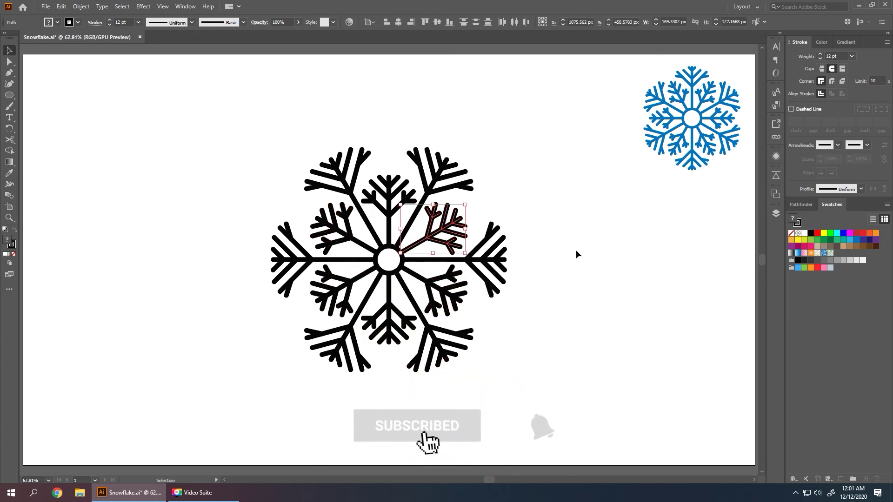
{"action": "left_click", "coordinate": [576, 250]}
Step: Rotate the whole black snowflake, inner and outer arms together, by 30° around the centre of its circle
{"action": "left_click_drag", "start_coordinate": [565, 118], "coordinate": [225, 414]}
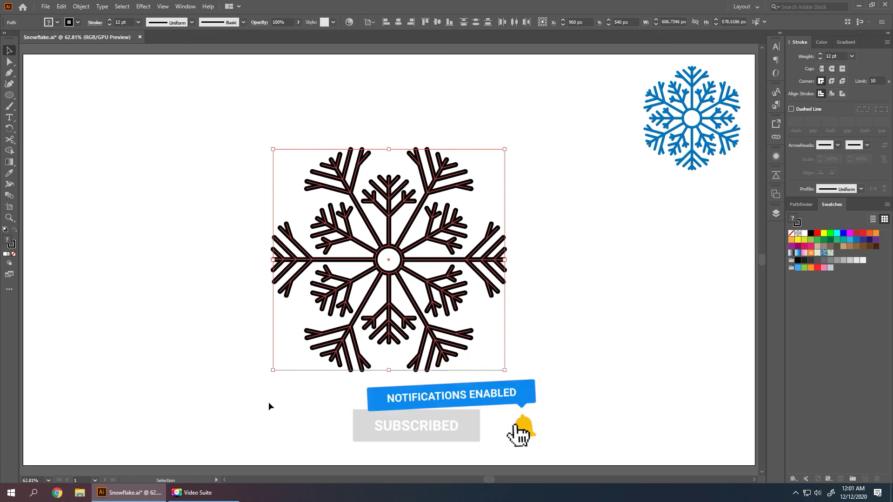
{"action": "key", "text": "r"}
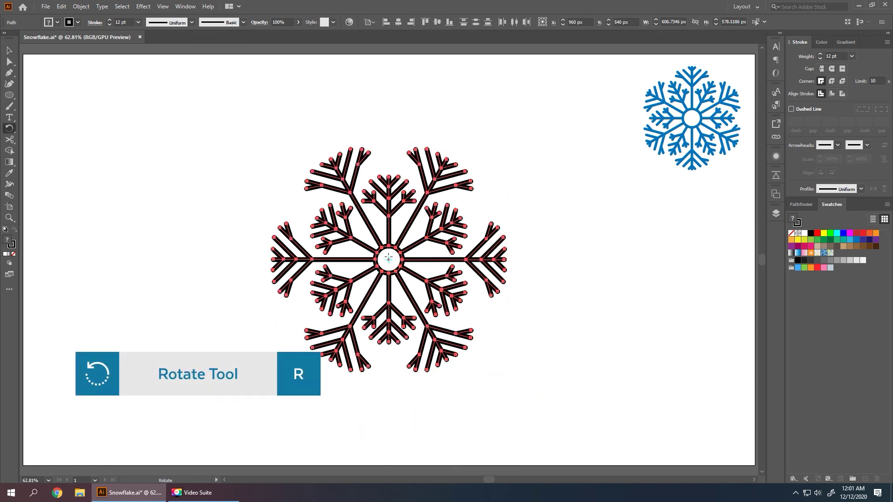
{"action": "left_click", "coordinate": [388, 259], "text": "alt"}
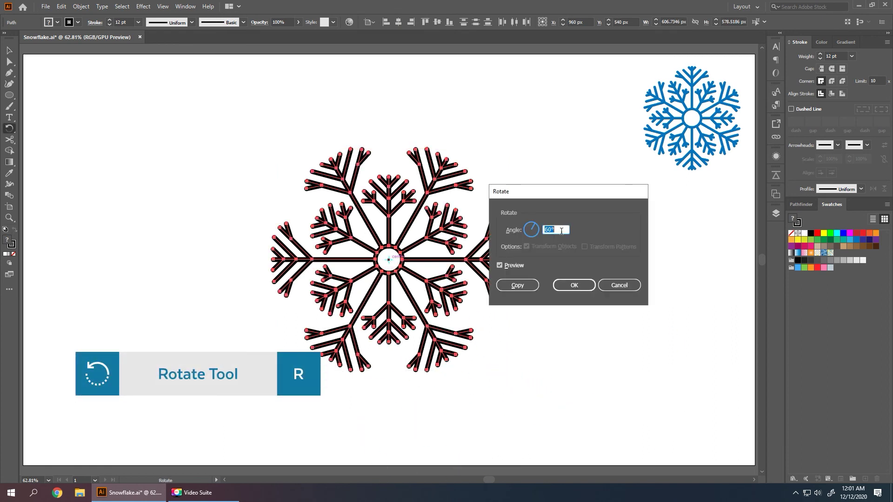
{"action": "type", "text": "30"}
{"action": "left_click", "coordinate": [575, 281]}
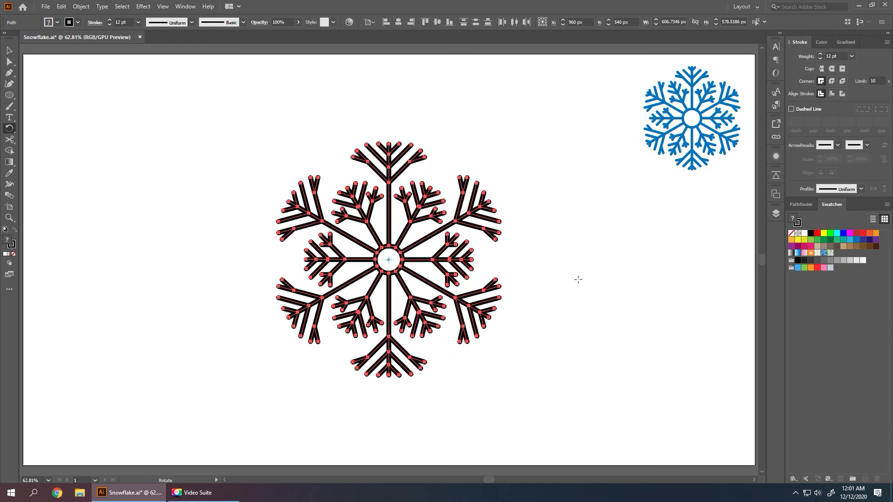
{"action": "key", "text": "v"}
{"action": "left_click", "coordinate": [554, 224]}
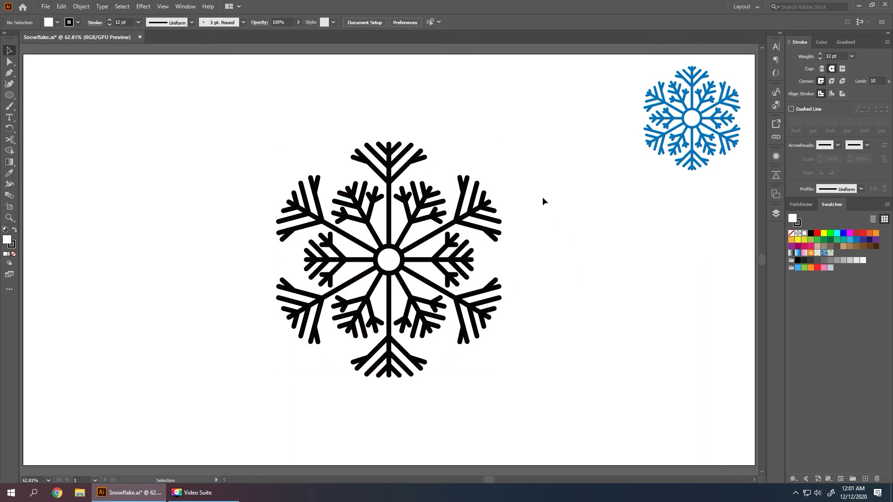
Step: Give the whole large snowflake no fill and a blue stroke matching the small reference snowflake
{"action": "left_click_drag", "start_coordinate": [463, 175], "coordinate": [216, 438]}
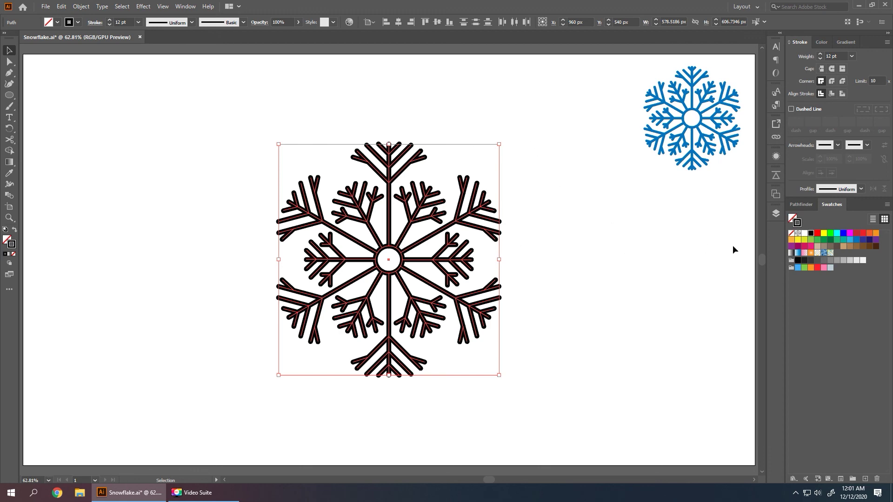
{"action": "left_click", "coordinate": [856, 239]}
{"action": "left_click", "coordinate": [576, 252]}
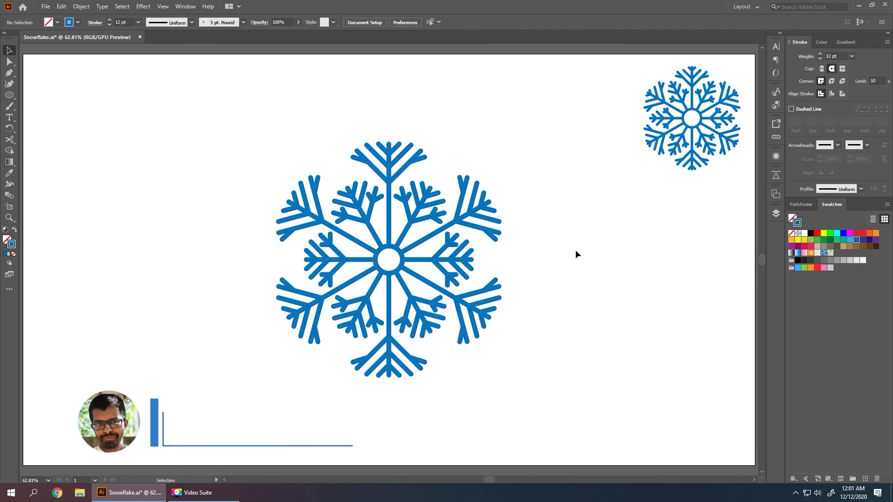